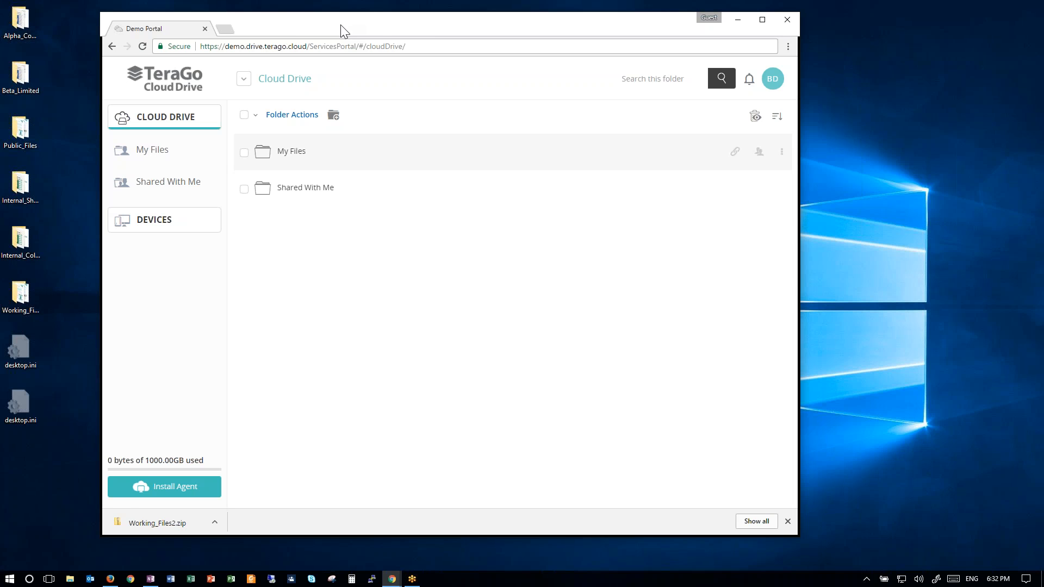
Check the signed-in account's details and options in the portal, then dismiss them
{"action": "left_click_drag", "start_coordinate": [333, 31], "coordinate": [369, 36]}
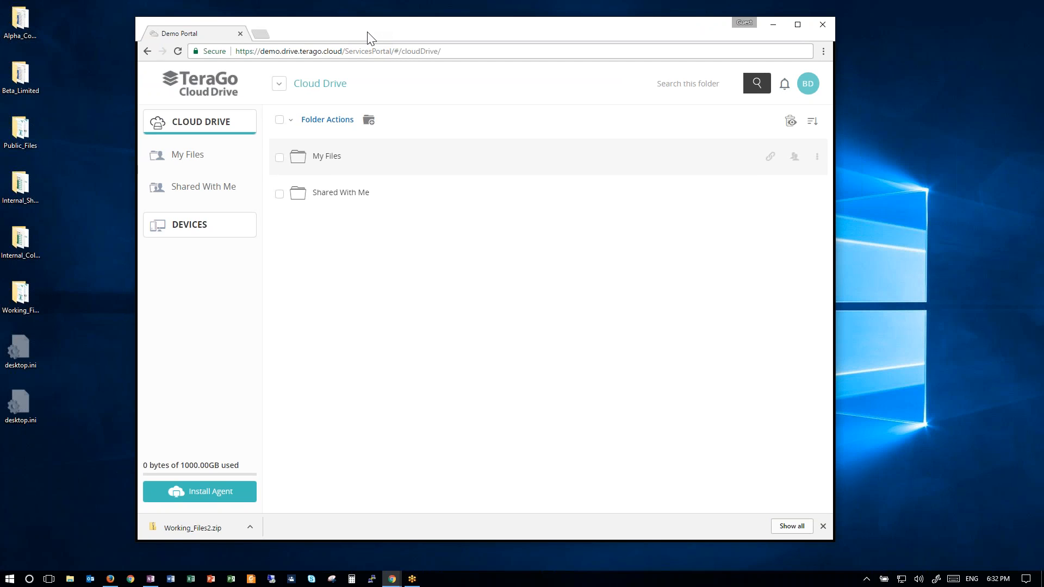
{"action": "left_click_drag", "start_coordinate": [367, 33], "coordinate": [337, 29]}
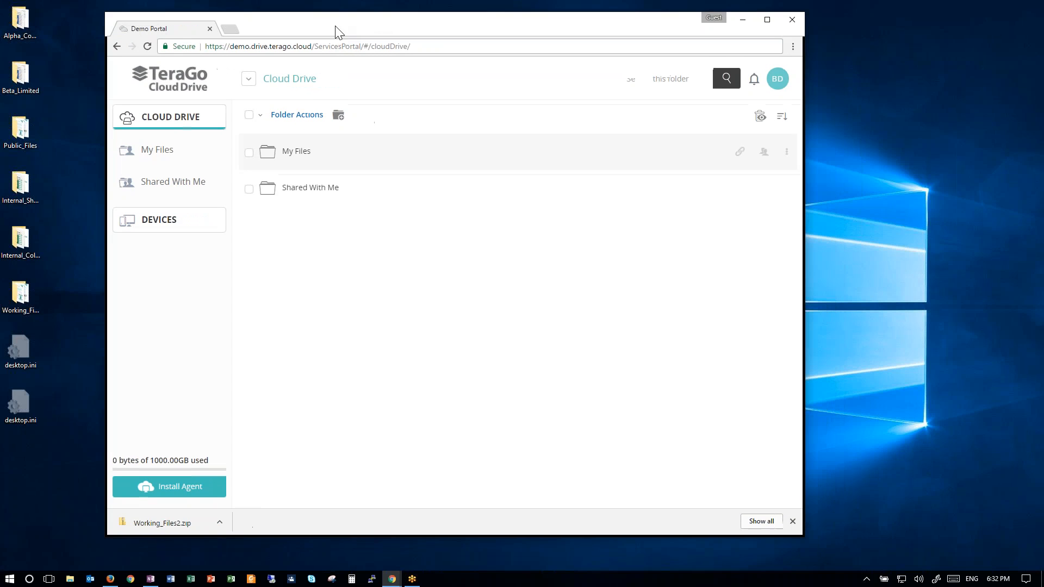
{"action": "left_click", "coordinate": [778, 79]}
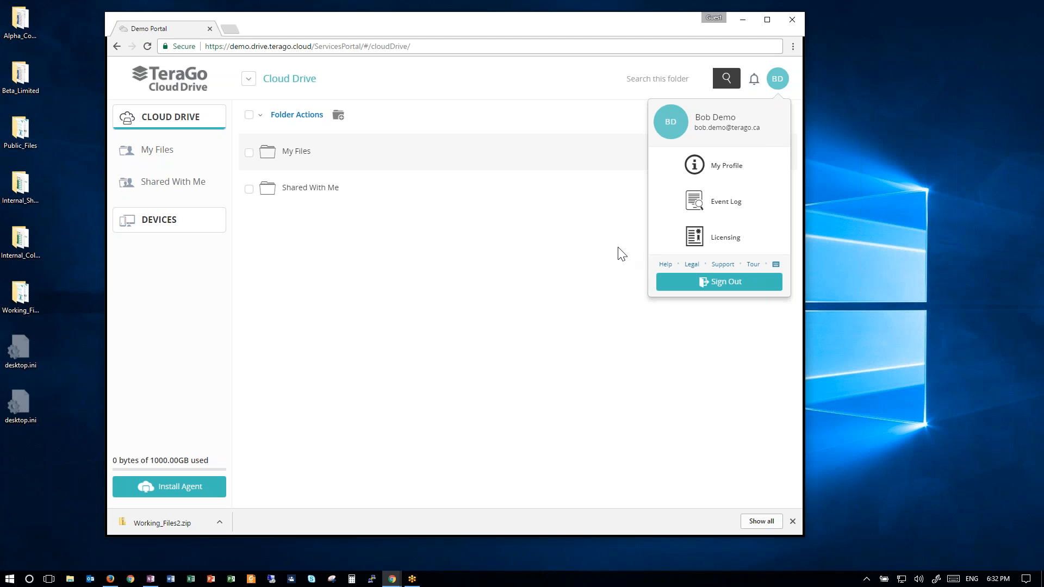
{"action": "left_click", "coordinate": [593, 269]}
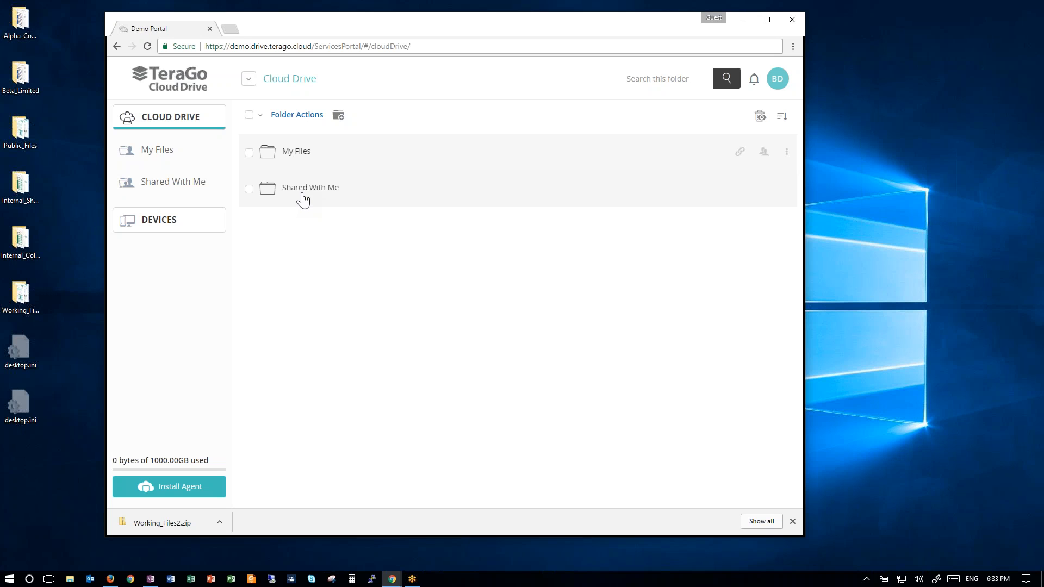
Open the read-only Internal_Share folder shared with this account, preview Draft_Document_v1.docx, and close the preview
{"action": "left_click", "coordinate": [155, 189]}
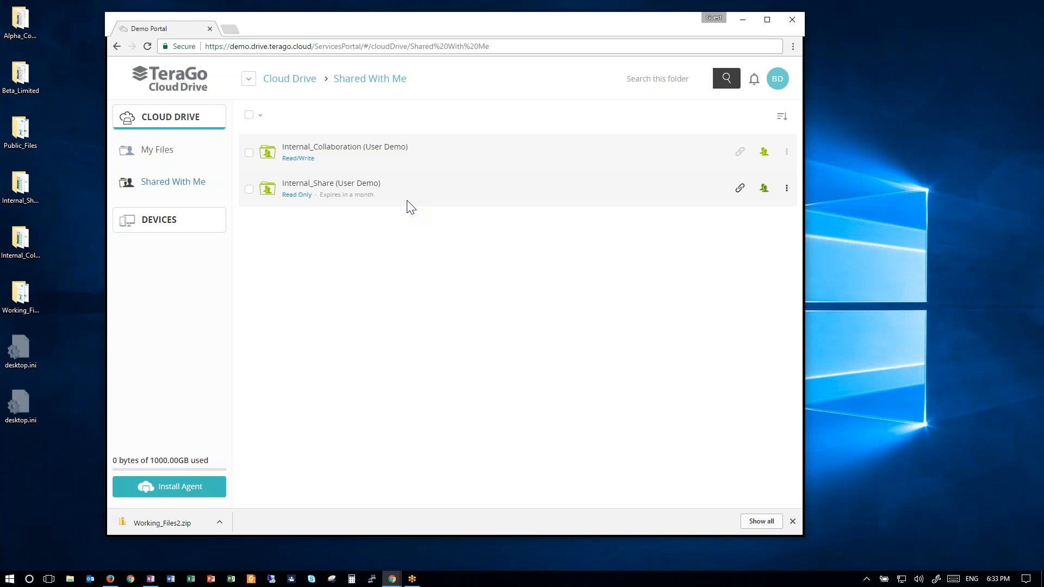
{"action": "left_click", "coordinate": [349, 189]}
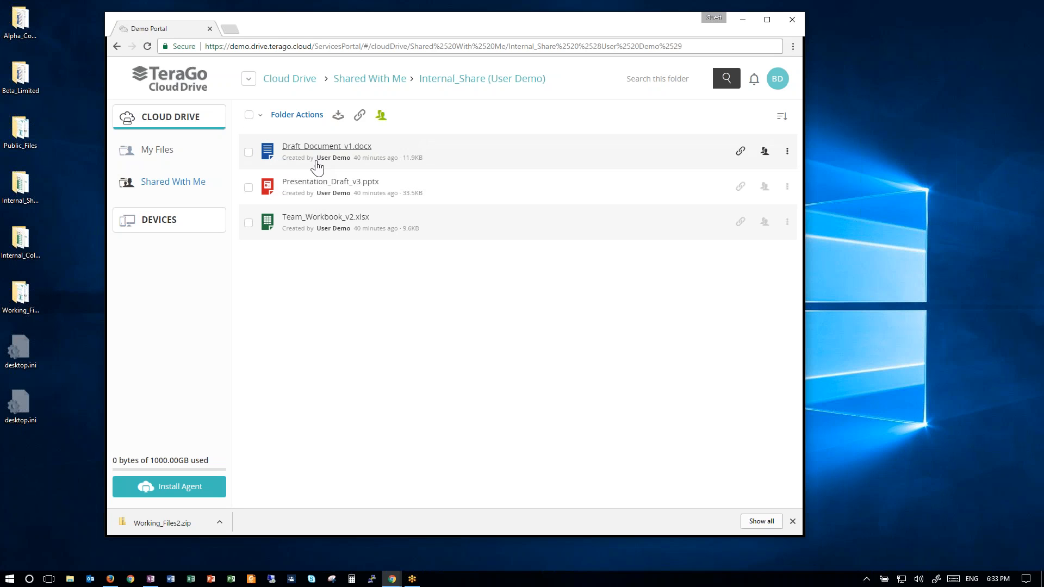
{"action": "left_click", "coordinate": [327, 148]}
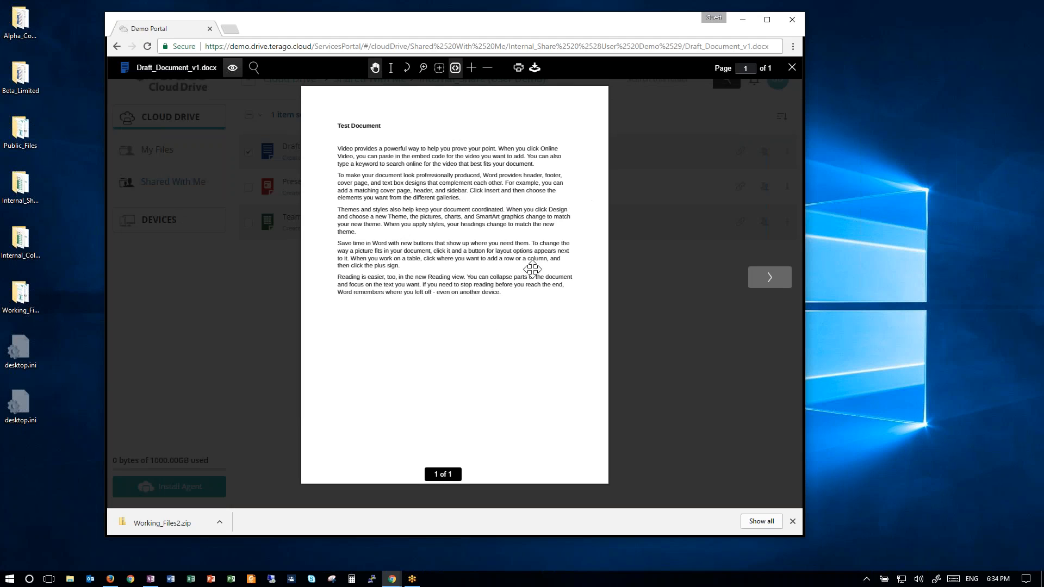
{"action": "left_click", "coordinate": [792, 67]}
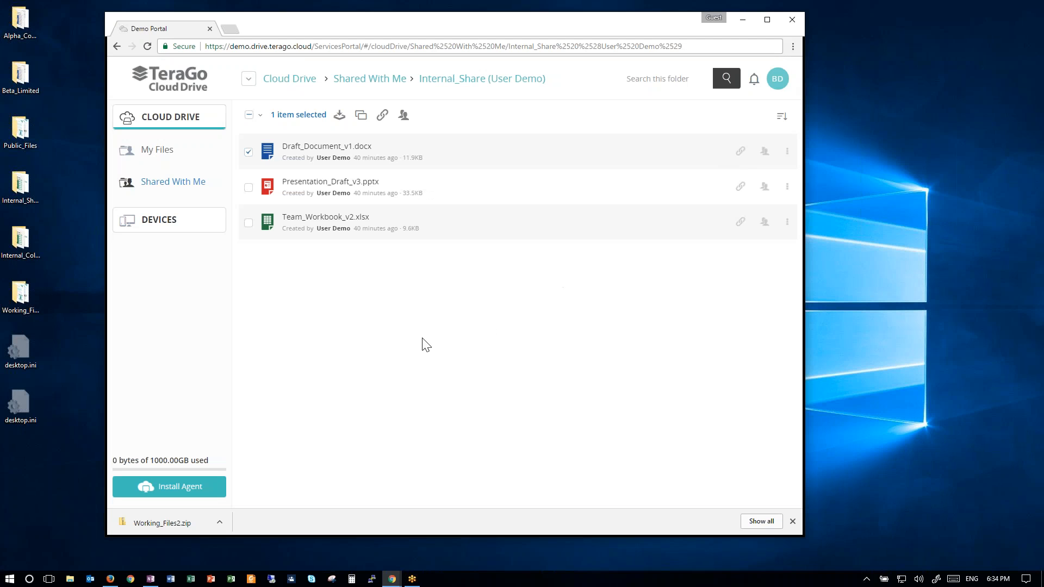
Download all files in the shared Internal_Share folder together as a zip, then clear the selection
{"action": "left_click", "coordinate": [250, 116]}
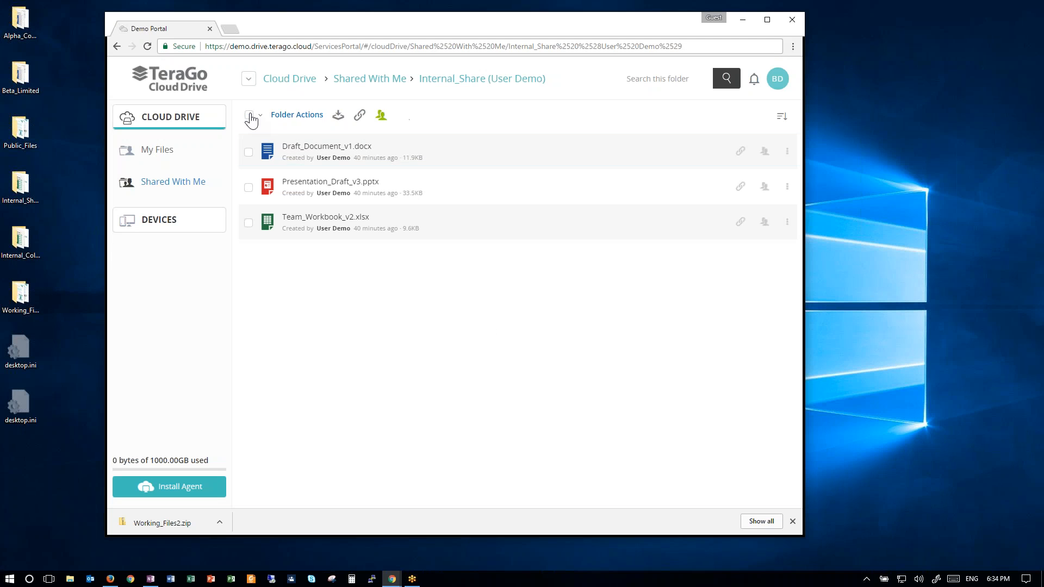
{"action": "left_click", "coordinate": [250, 117]}
{"action": "left_click", "coordinate": [343, 115]}
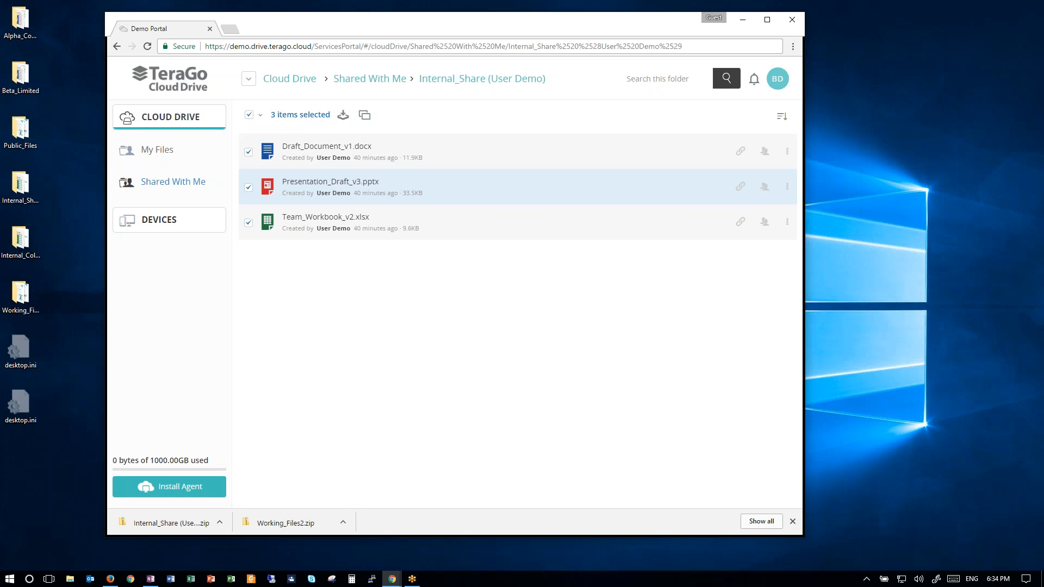
{"action": "left_click", "coordinate": [249, 115]}
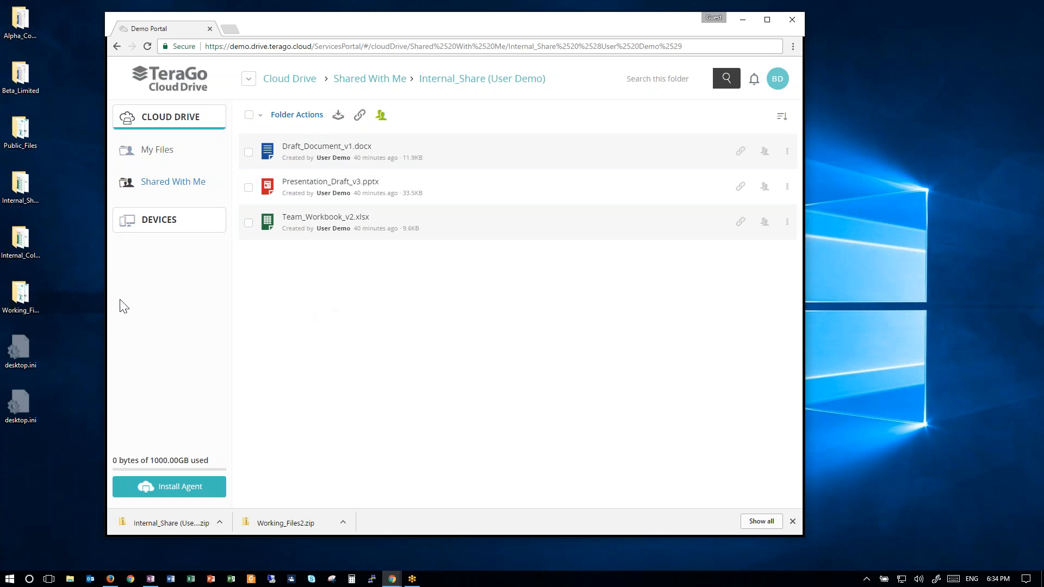
Try to upload the desktop Public_Files folder and the local Presentation_Draft_v3.pptx into the read-only Internal_Share folder
{"action": "left_click", "coordinate": [77, 247]}
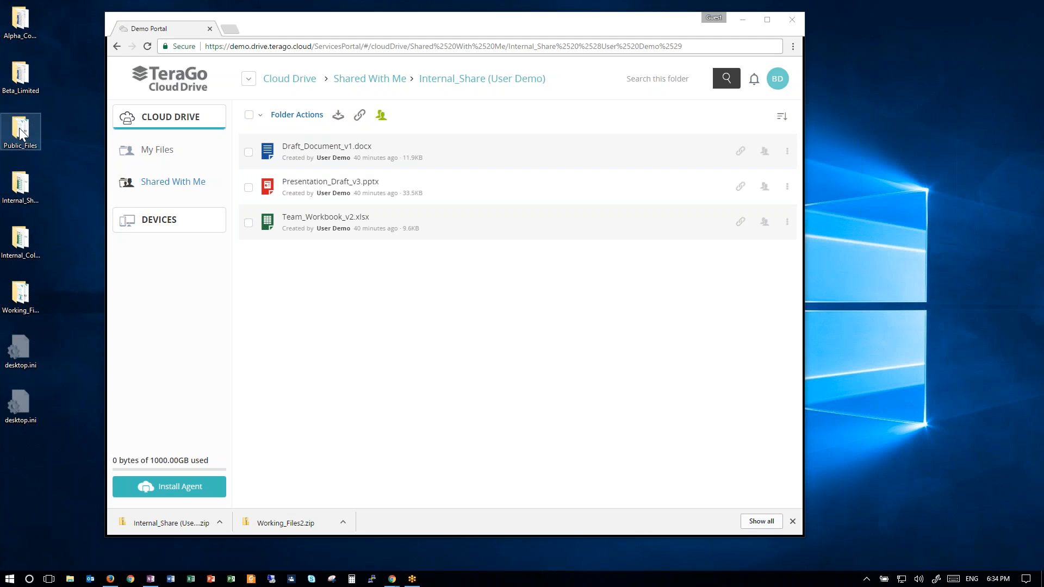
{"action": "left_click_drag", "start_coordinate": [18, 128], "coordinate": [516, 300]}
{"action": "double_click", "coordinate": [24, 188]}
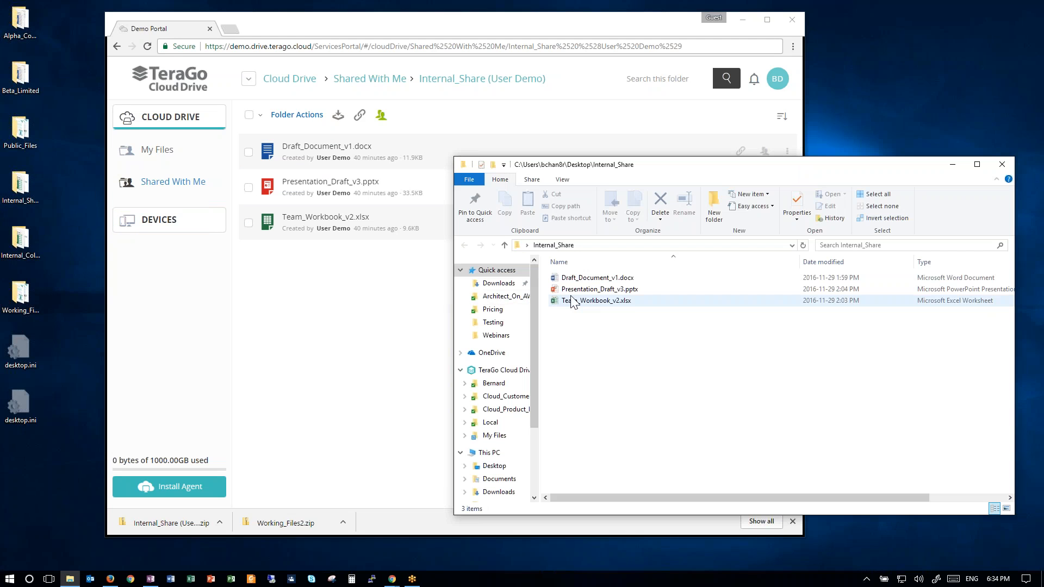
{"action": "left_click_drag", "start_coordinate": [573, 293], "coordinate": [298, 308]}
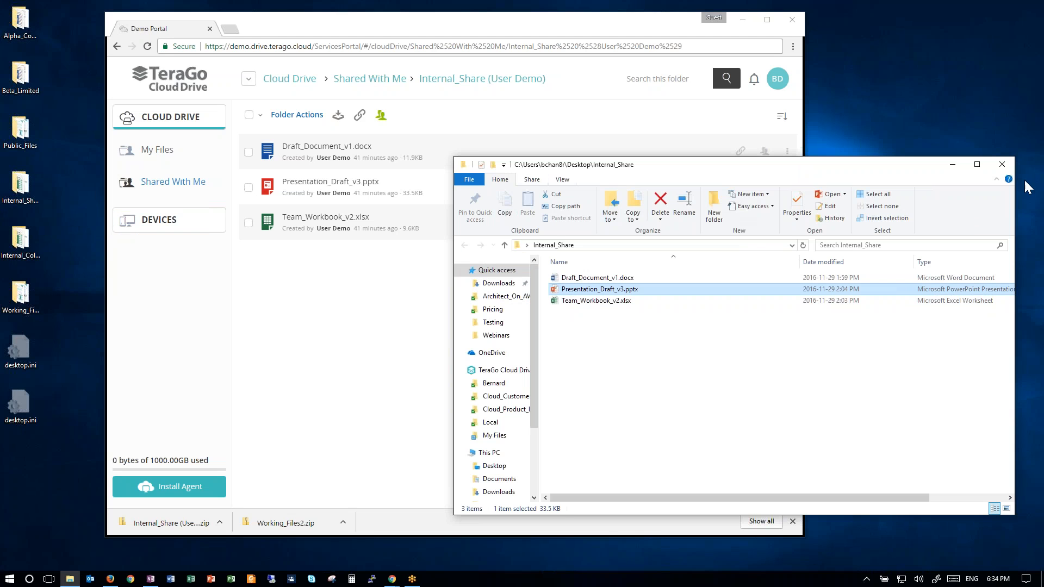
{"action": "left_click", "coordinate": [1002, 164]}
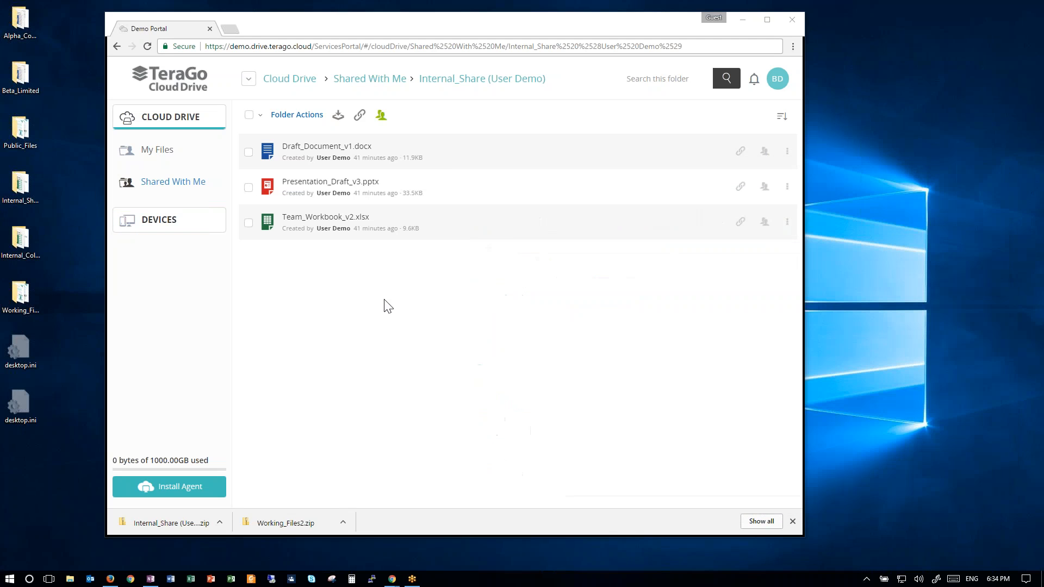
Upload the desktop Public_Files folder into the shared Internal_Collaboration folder and check the uploaded folder's contents
{"action": "left_click", "coordinate": [170, 186]}
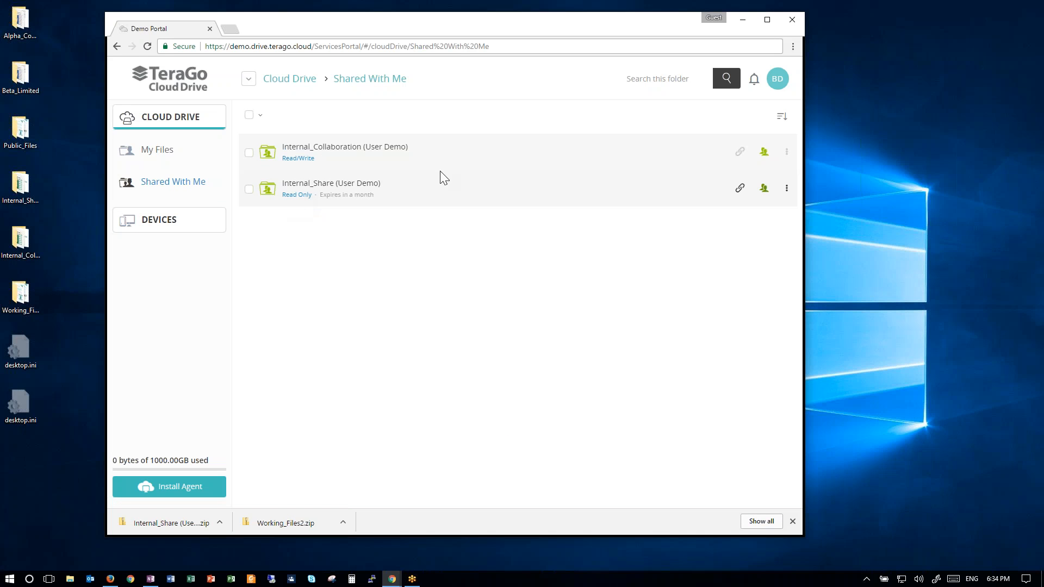
{"action": "left_click", "coordinate": [363, 157]}
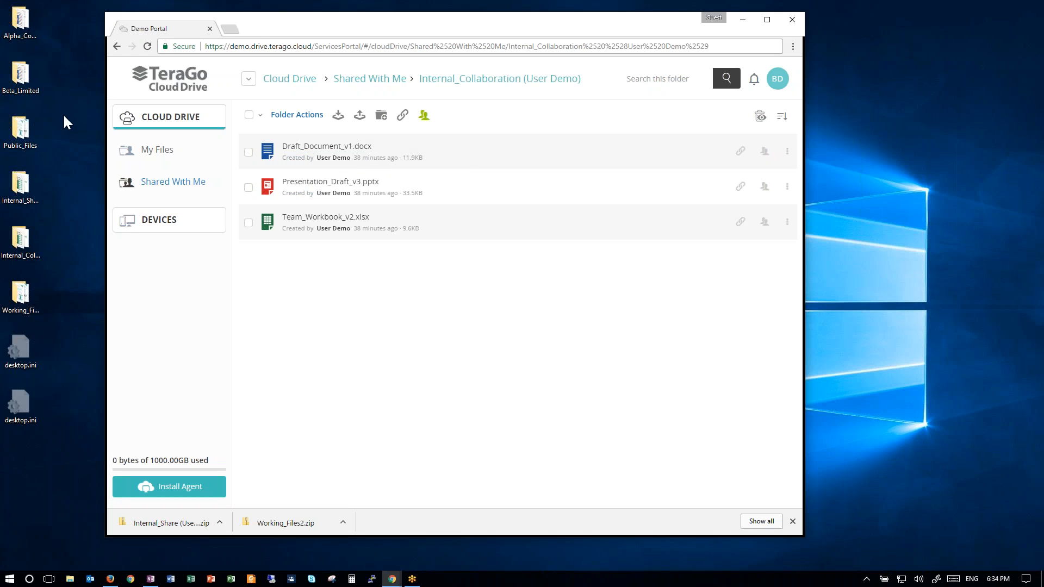
{"action": "left_click", "coordinate": [21, 185]}
{"action": "left_click_drag", "start_coordinate": [15, 134], "coordinate": [447, 326]}
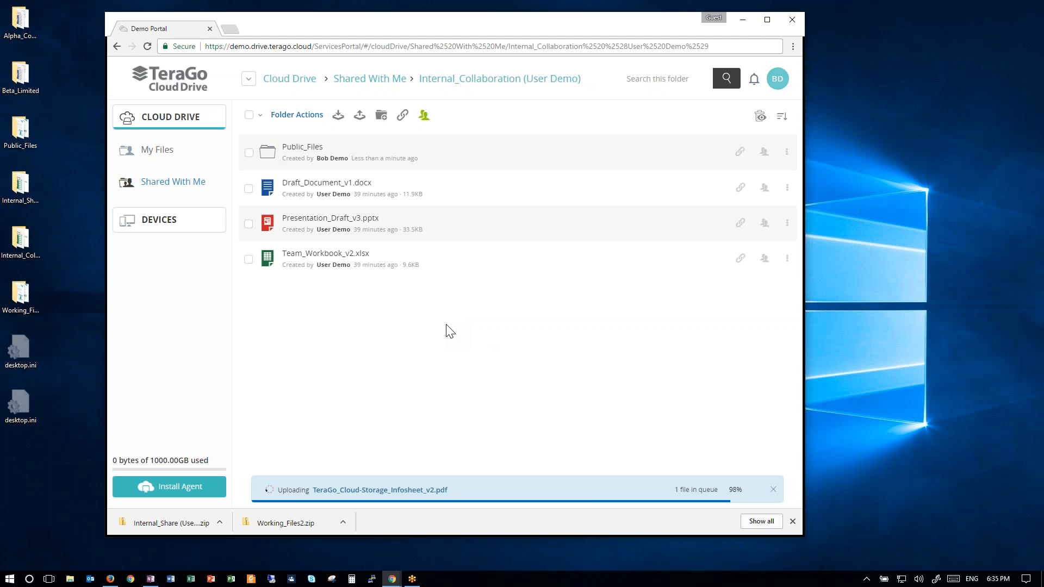
{"action": "left_click", "coordinate": [305, 151]}
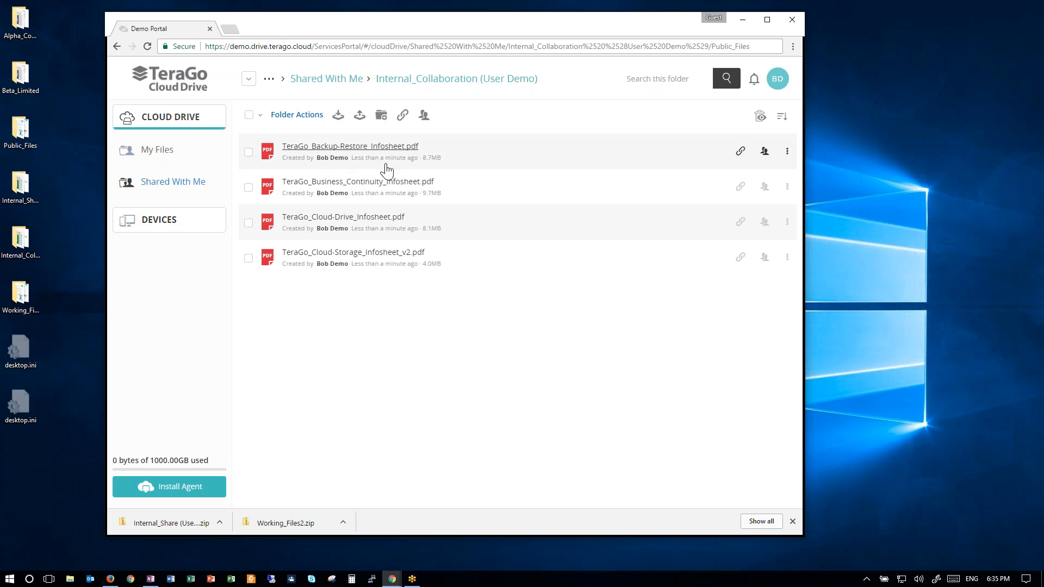
{"action": "left_click", "coordinate": [120, 46]}
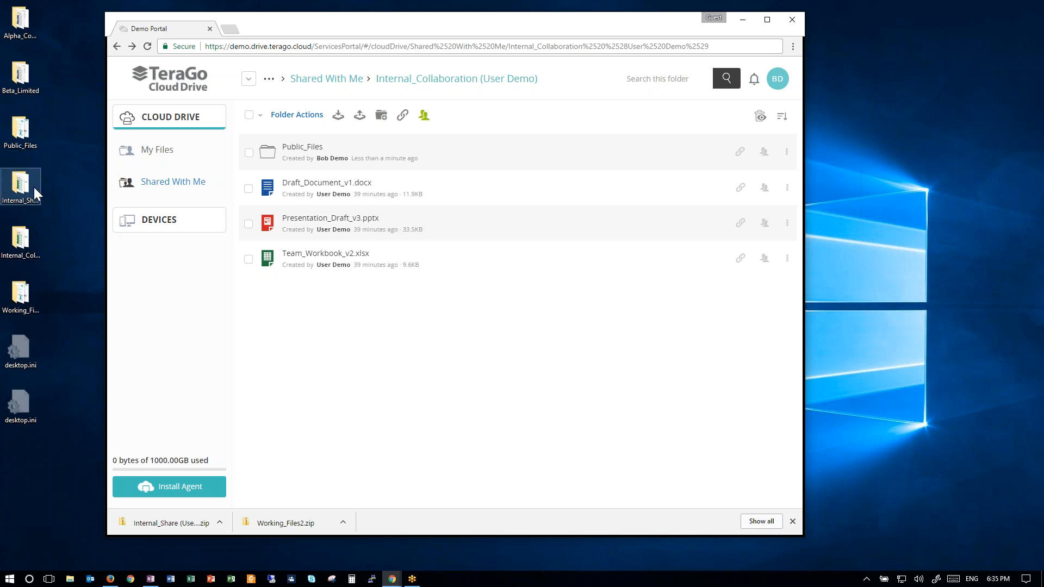
Upload Presentation_Draft_v3.pptx from the local Internal_Collaboration folder, replacing the shared copy, and reopen the shared folder to refresh its listing
{"action": "double_click", "coordinate": [28, 234]}
{"action": "left_click_drag", "start_coordinate": [571, 170], "coordinate": [628, 168]}
{"action": "left_click", "coordinate": [643, 296]}
{"action": "left_click_drag", "start_coordinate": [644, 298], "coordinate": [325, 364]}
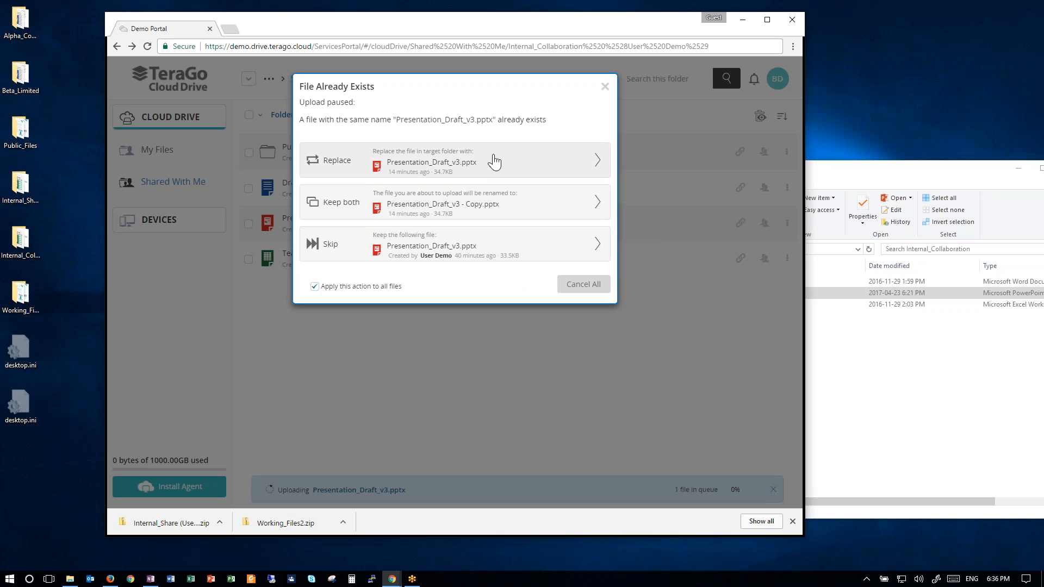
{"action": "left_click", "coordinate": [412, 160]}
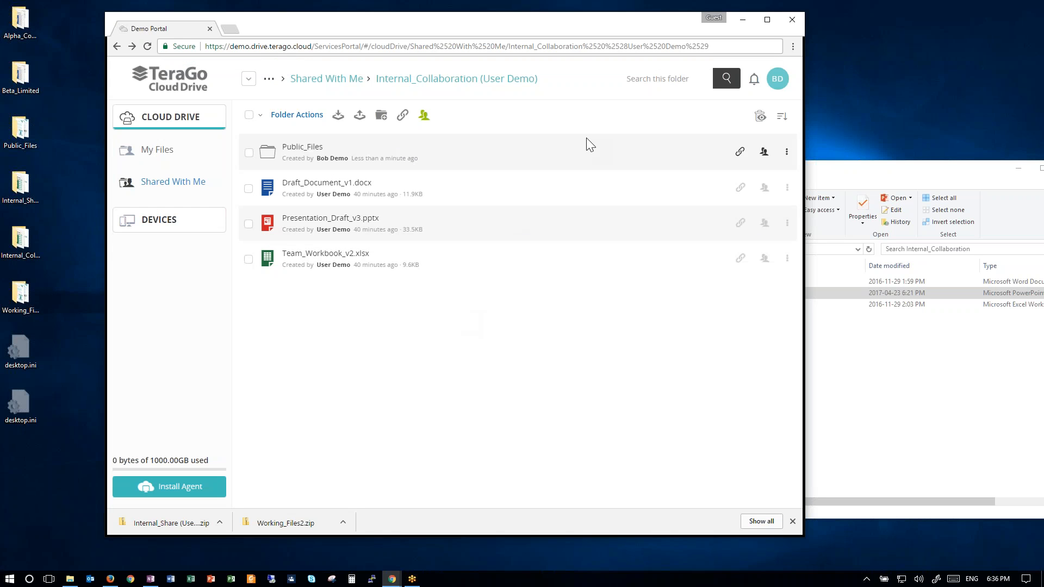
{"action": "left_click", "coordinate": [186, 185]}
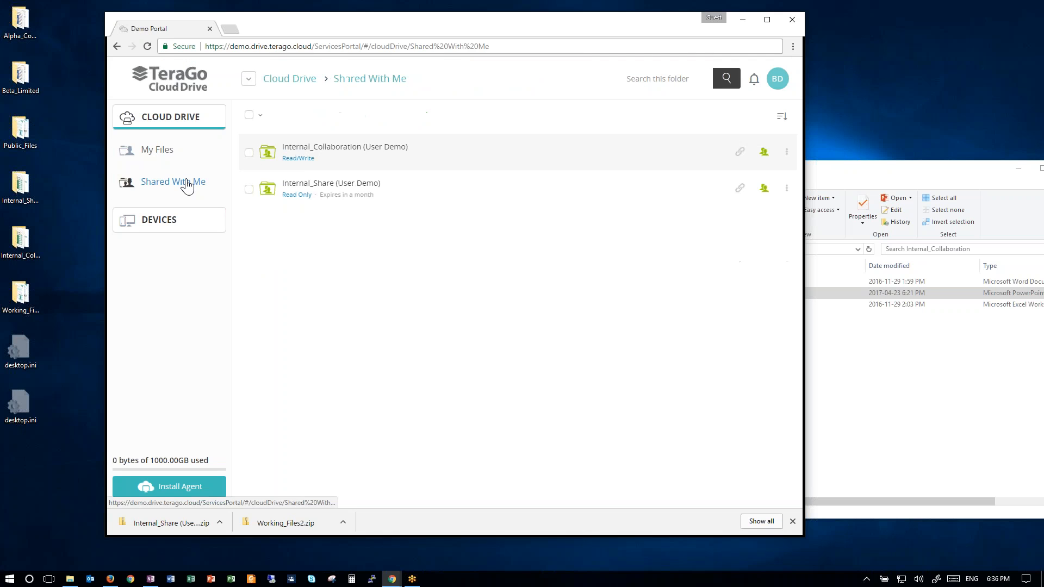
{"action": "left_click", "coordinate": [318, 147]}
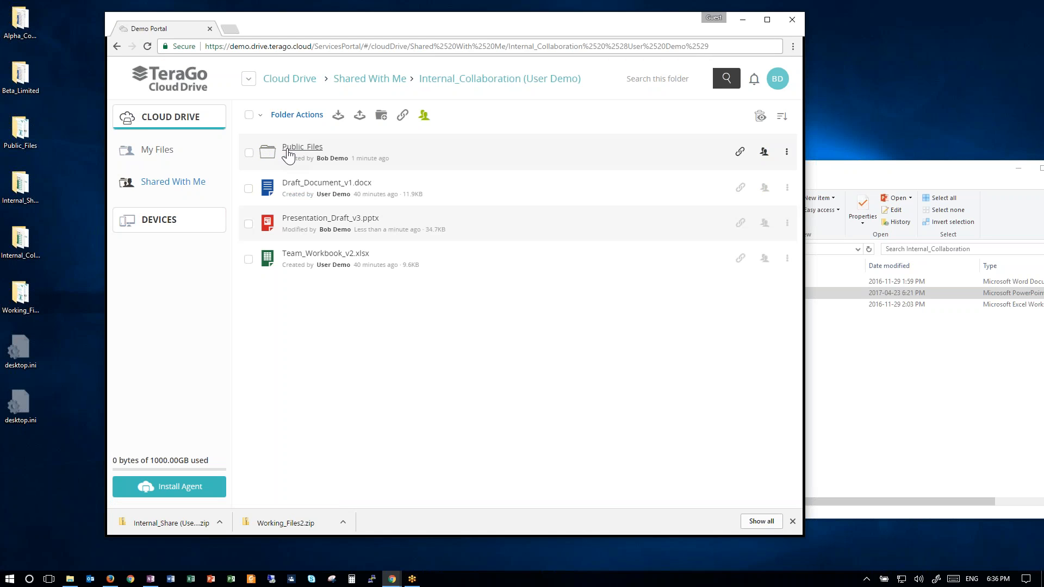